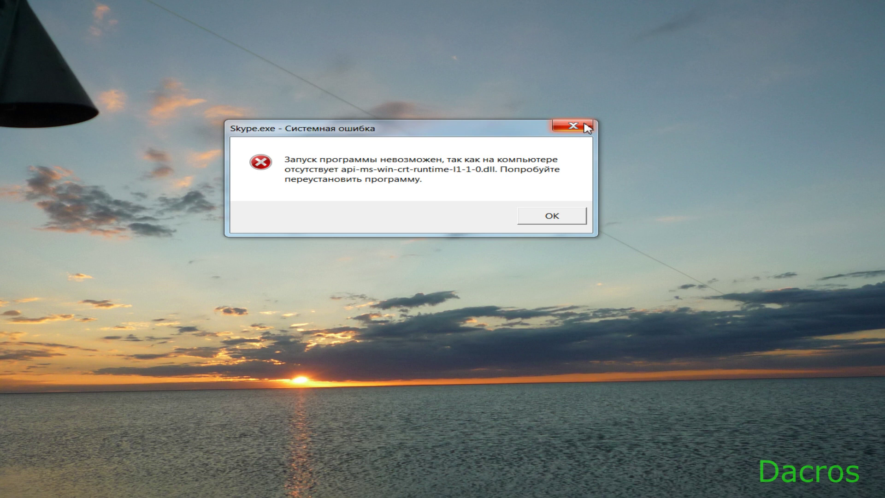
# Dismiss the Skype.exe system error and paste the api-ms-win.zip archive onto the desktop
pyautogui.click(587, 128)
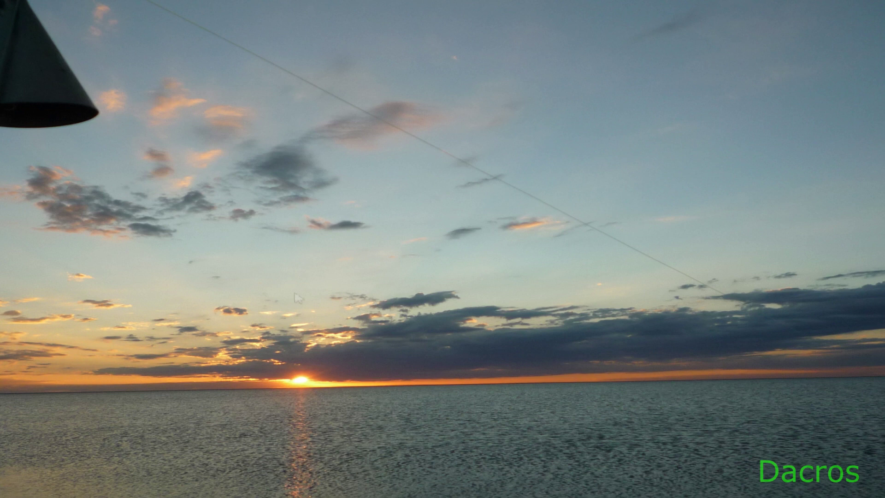
pyautogui.rightClick(601, 176)
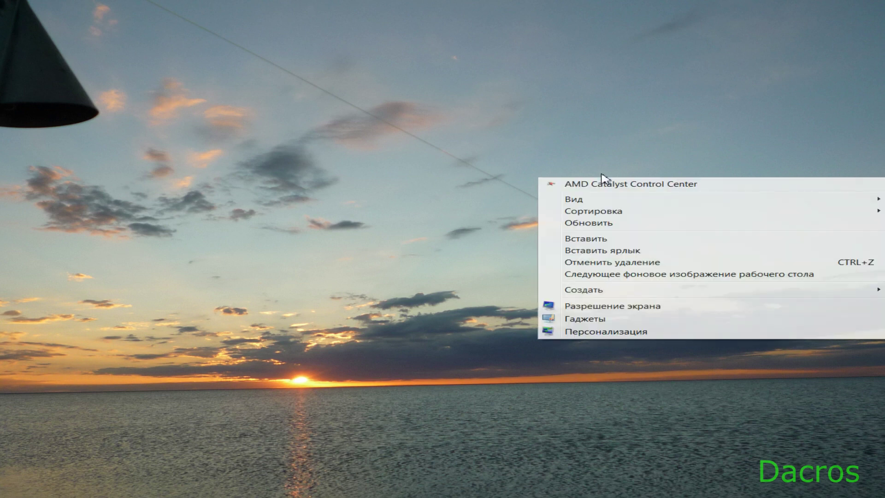
pyautogui.click(630, 238)
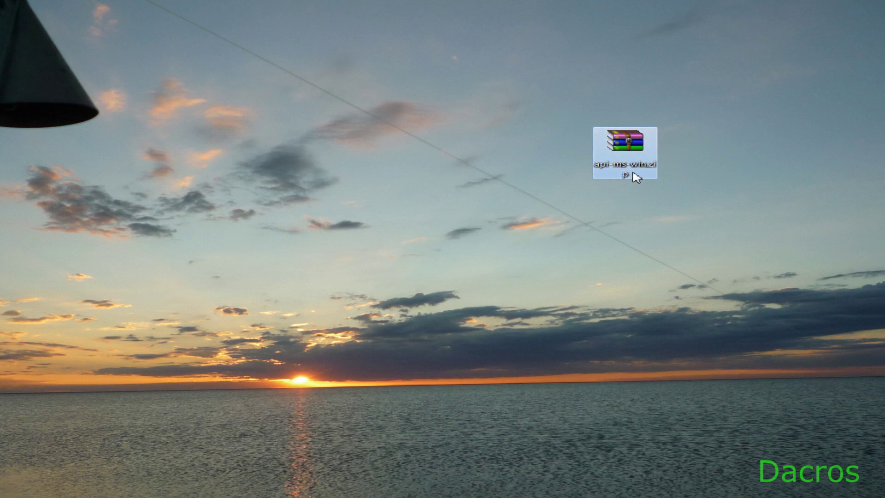
pyautogui.press('F2')
pyautogui.press('Escape')
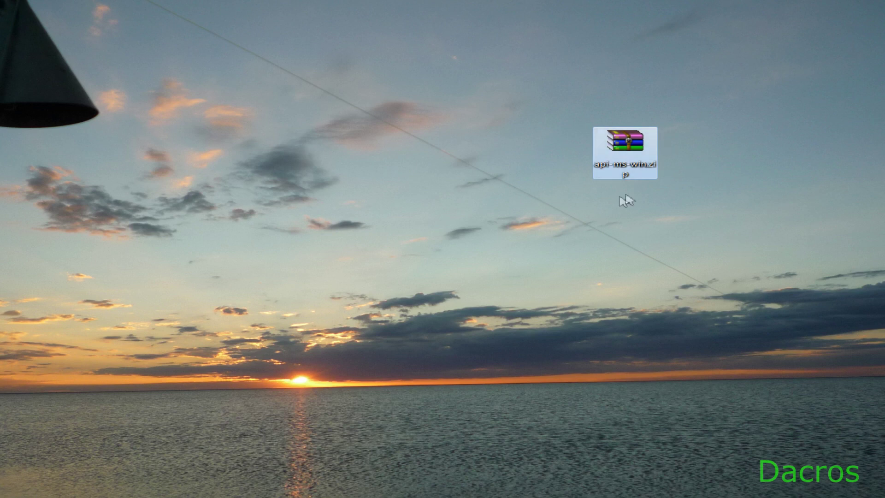
# Extract api-ms-win.zip into an api-ms-win folder on the desktop and close the archive window
pyautogui.doubleClick(620, 167)
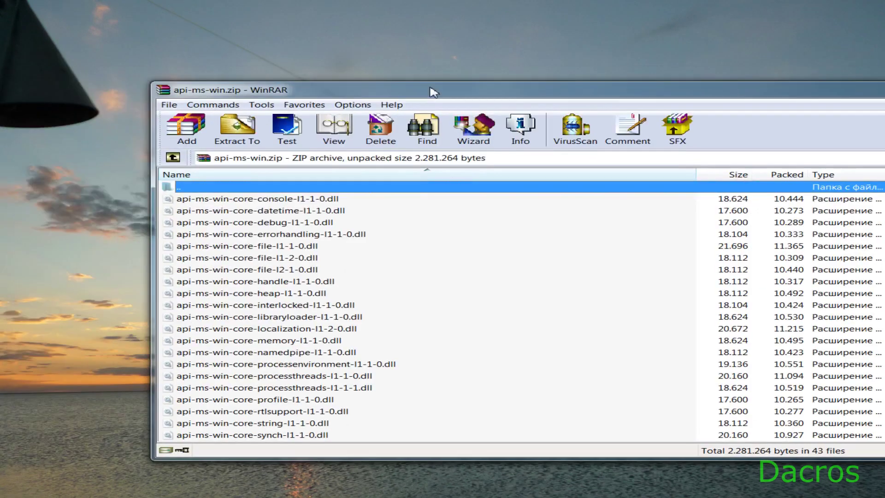
pyautogui.moveTo(433, 92); pyautogui.dragTo(367, 84)
pyautogui.click(171, 131)
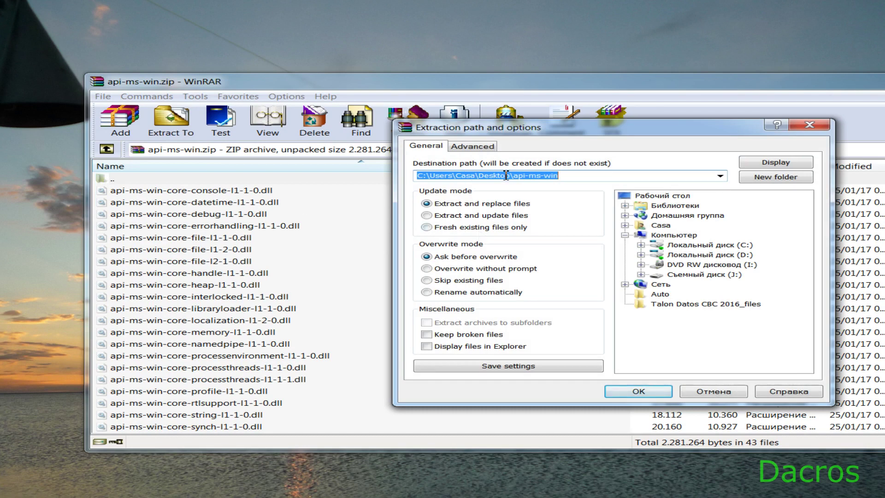
pyautogui.click(647, 395)
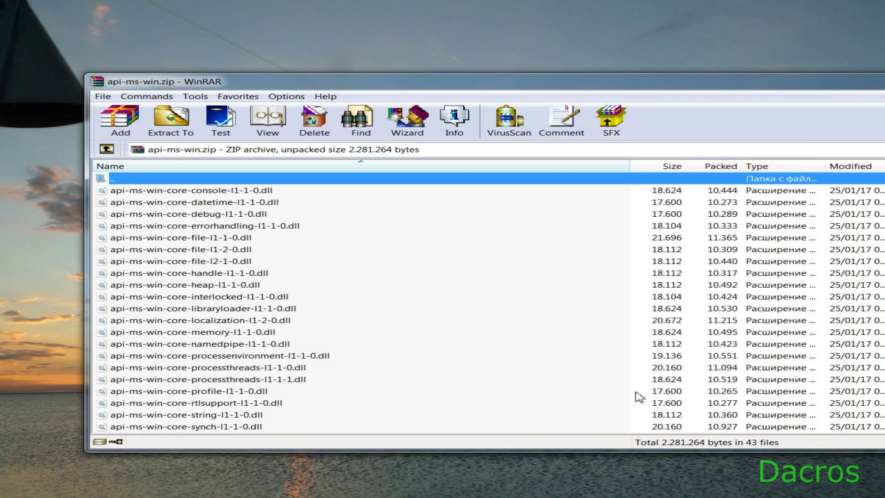
pyautogui.moveTo(790, 87); pyautogui.dragTo(518, 113)
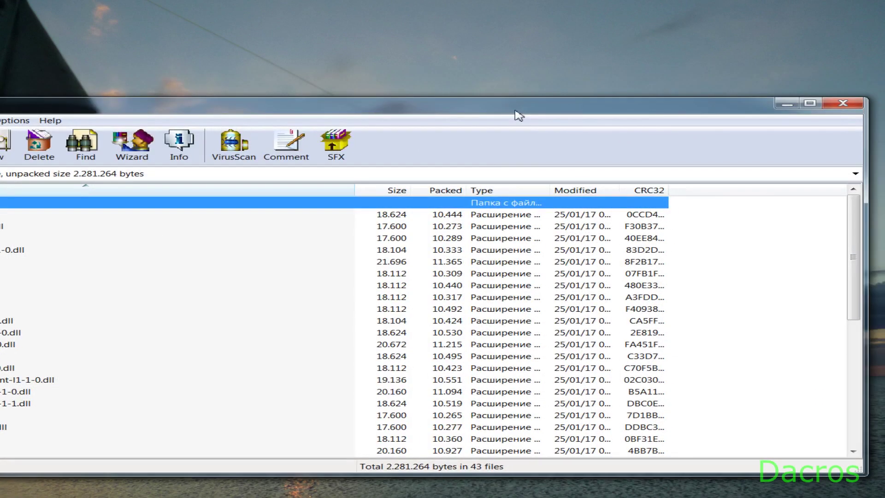
pyautogui.click(843, 102)
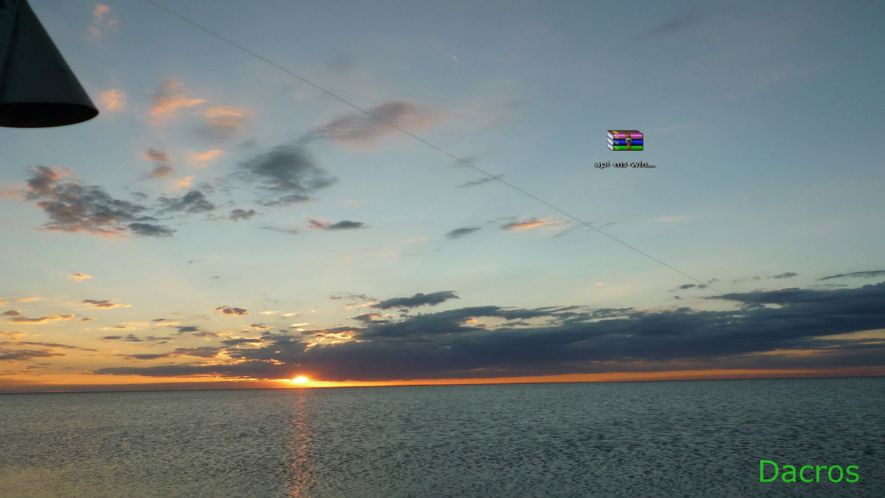
# Place the extracted api-ms-win folder above the archive on the desktop and open it in a maximized window
pyautogui.moveTo(0, 241); pyautogui.dragTo(625, 18)
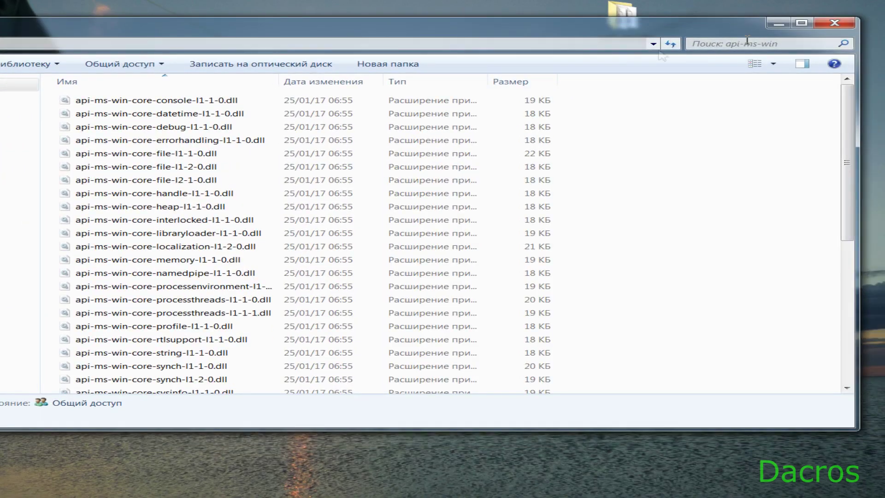
pyautogui.click(802, 23)
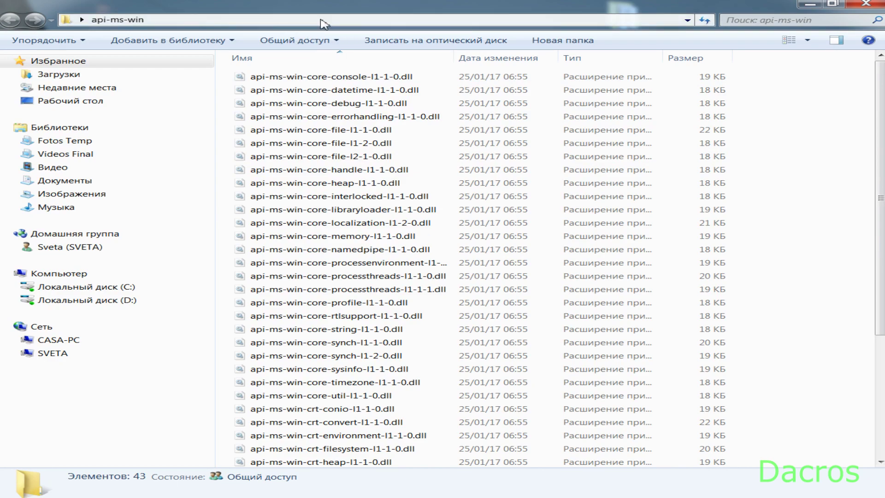
pyautogui.moveTo(344, 8); pyautogui.dragTo(278, 7)
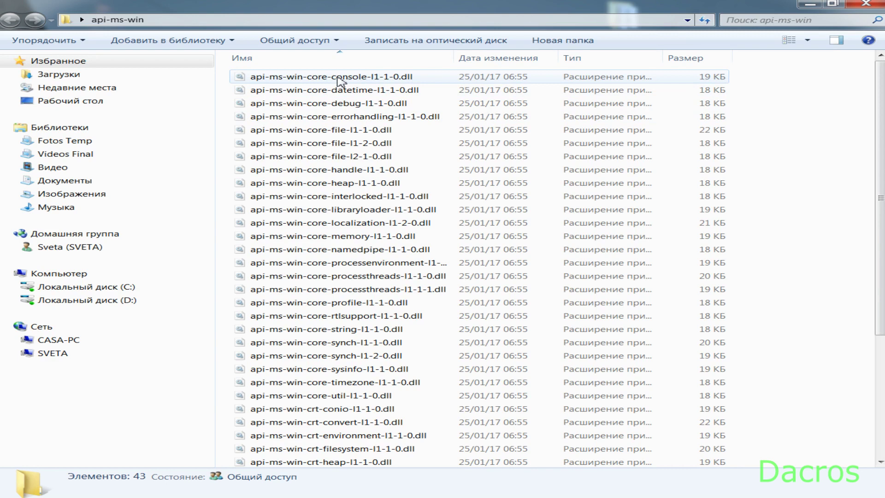
# Select all files in the api-ms-win folder, from api-ms-win-core-console-l1-1-0.dll to vcruntime140.dll, and copy them
pyautogui.click(347, 77)
pyautogui.moveTo(880, 99); pyautogui.dragTo(856, 302)
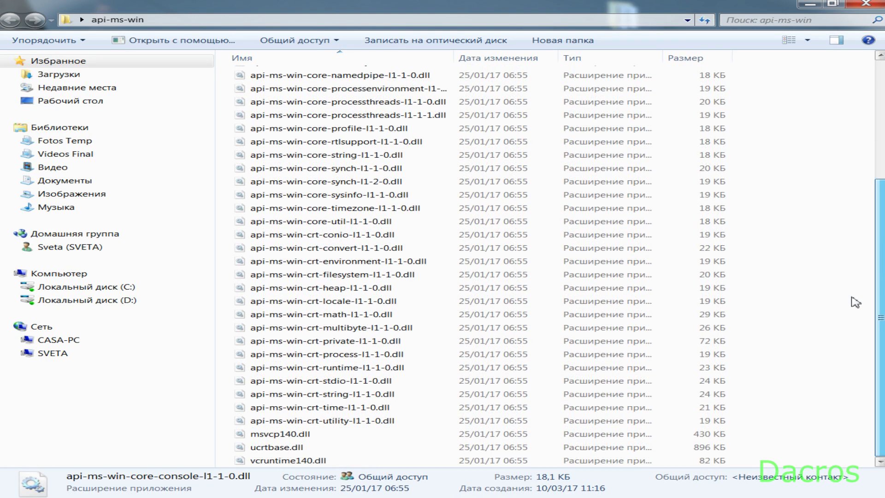
pyautogui.keyDown('shift'); pyautogui.click(286, 461); pyautogui.keyUp('shift')
pyautogui.rightClick(408, 341)
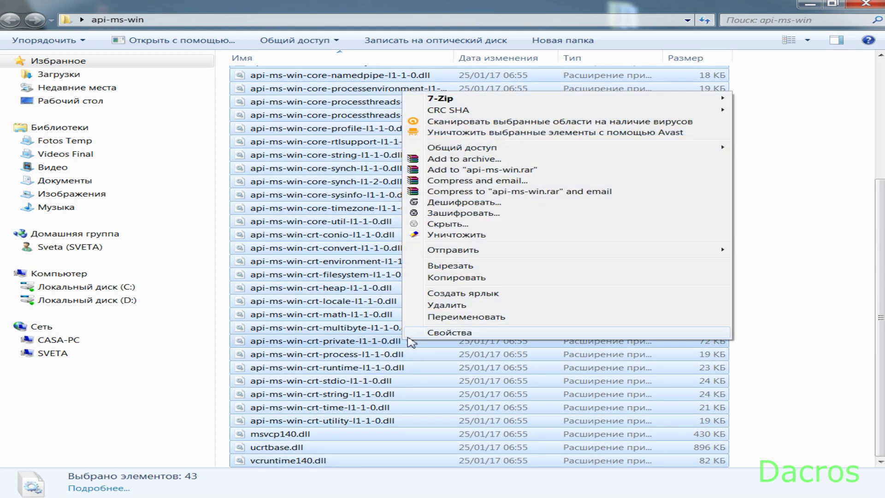
pyautogui.click(454, 279)
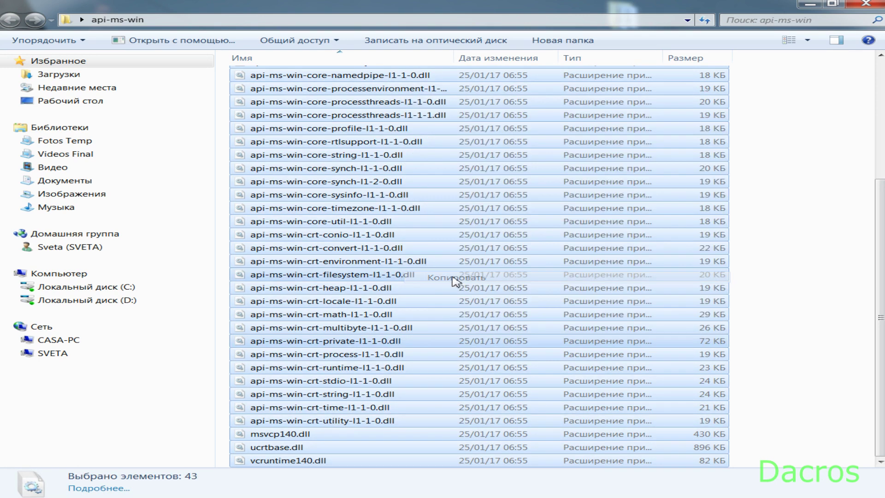
# Go to the Skype program's Phone folder at C:\Program Files (x86)\Skype\Phone
pyautogui.click(113, 288)
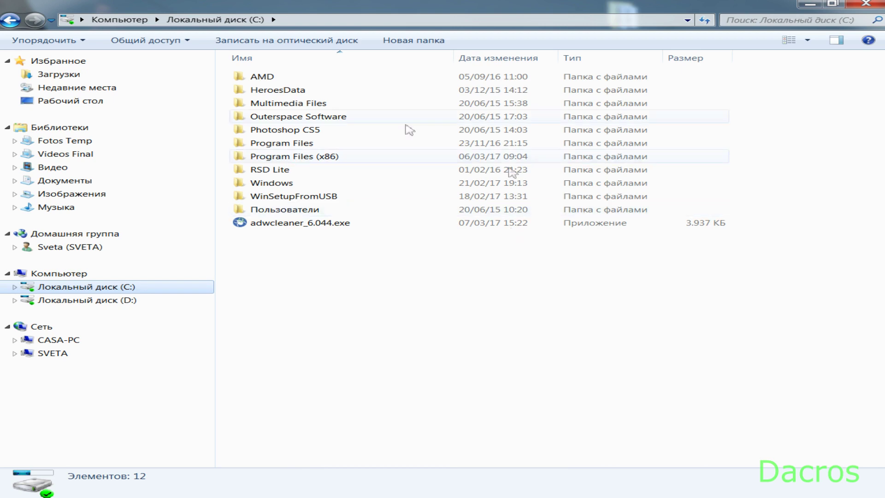
pyautogui.doubleClick(310, 144)
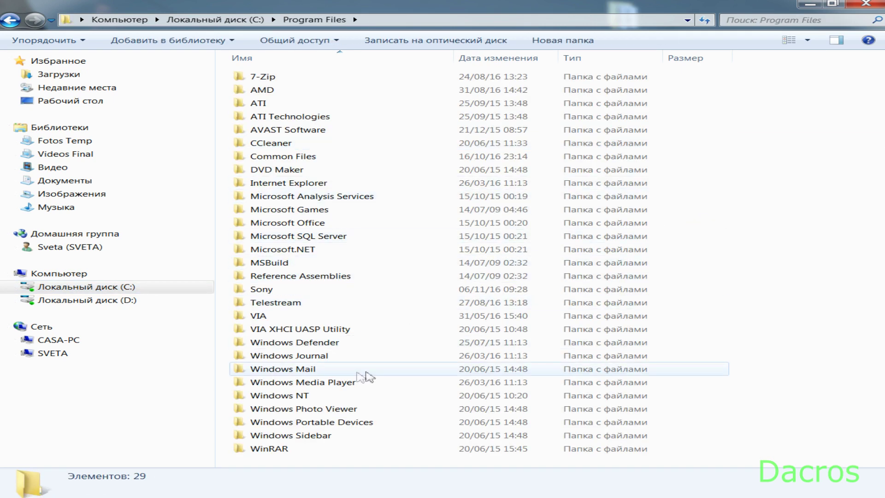
pyautogui.click(127, 289)
pyautogui.doubleClick(302, 159)
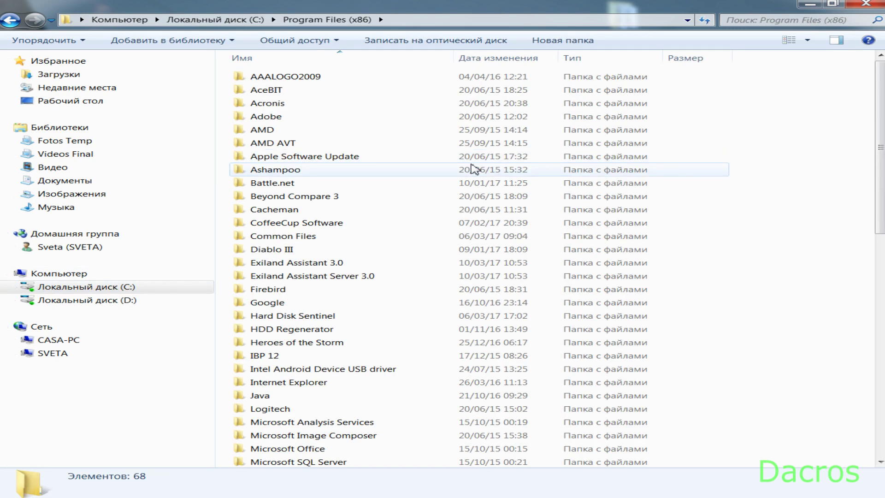
pyautogui.scroll(-8, 473, 170)
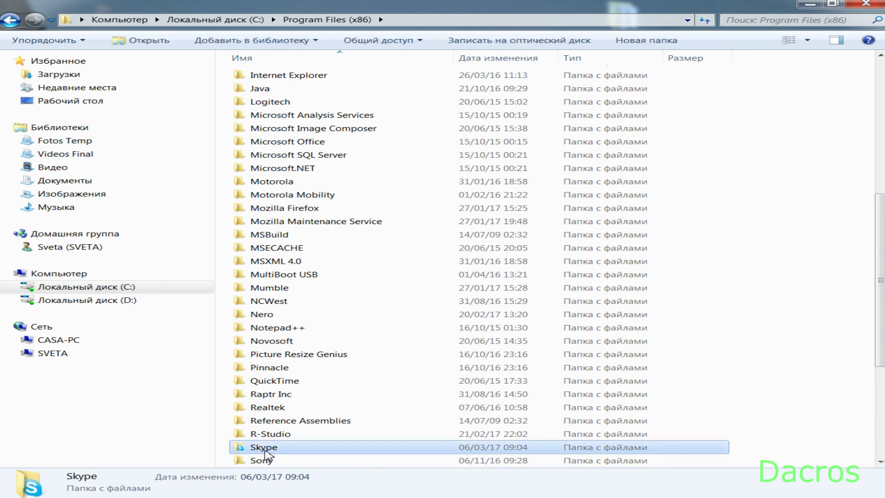
pyautogui.doubleClick(262, 448)
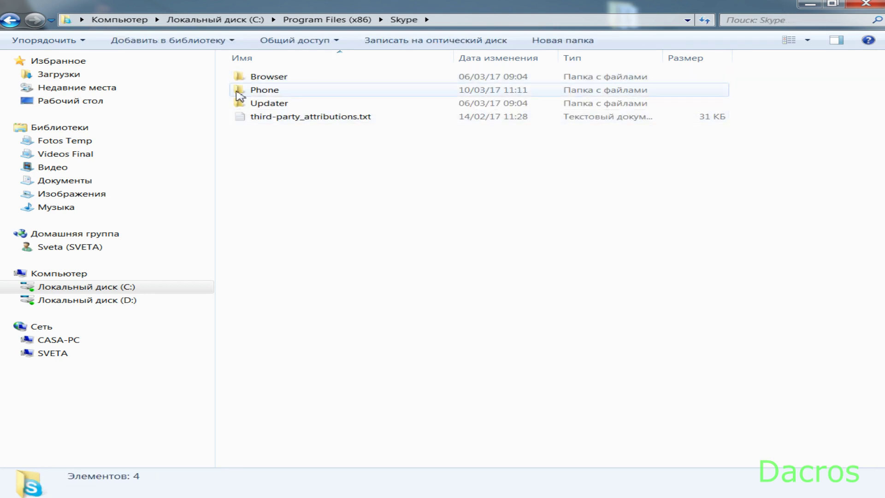
pyautogui.doubleClick(289, 91)
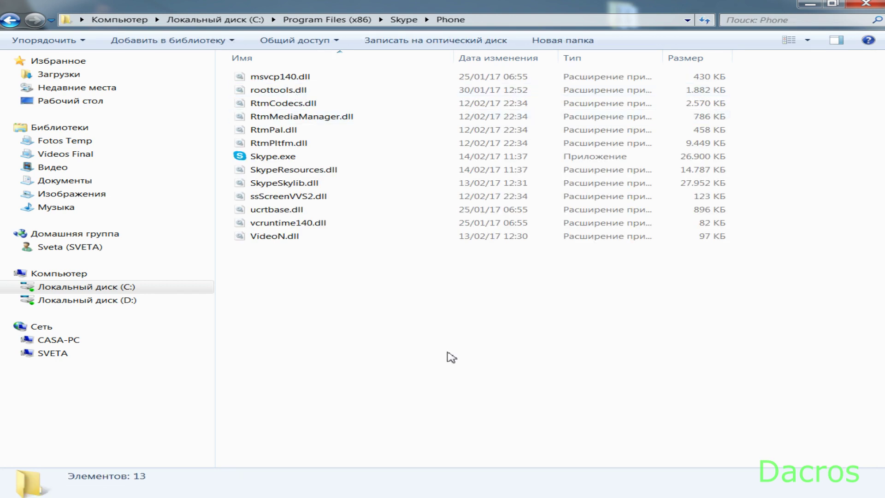
# Paste the copied DLL files into the Phone folder, replacing the existing files for all conflicts, and minimize the window
pyautogui.rightClick(449, 354)
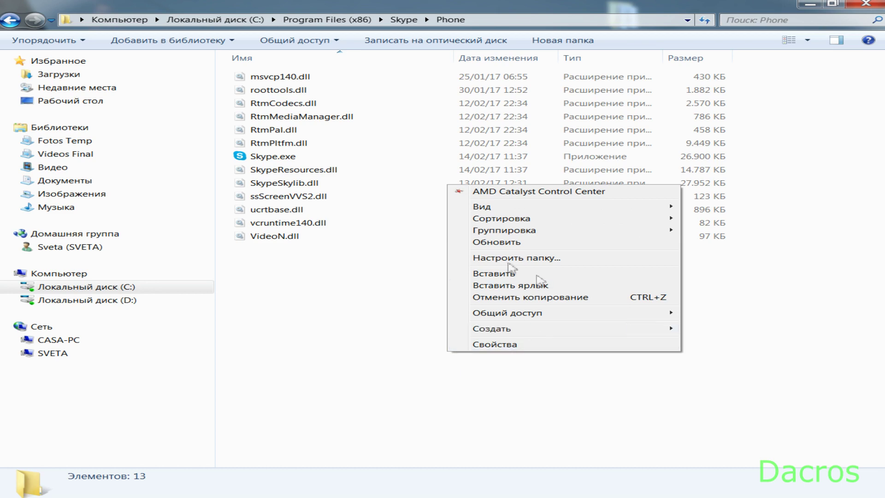
pyautogui.click(492, 274)
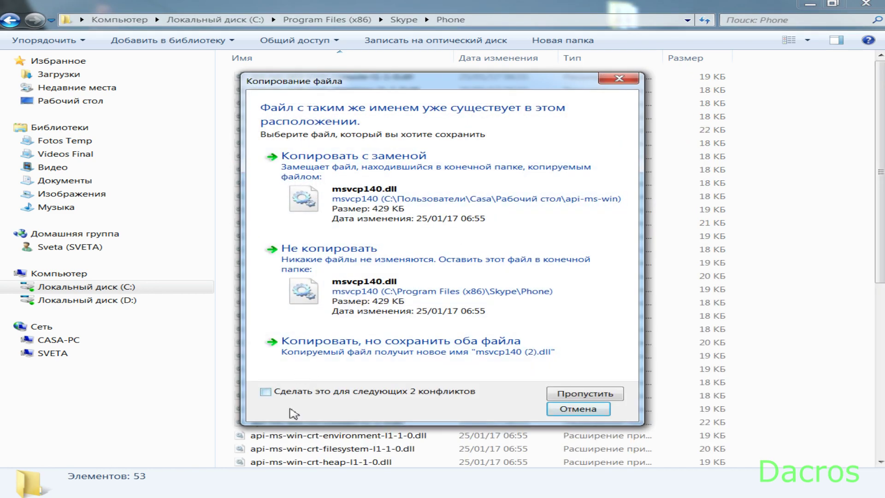
pyautogui.click(306, 392)
pyautogui.click(390, 209)
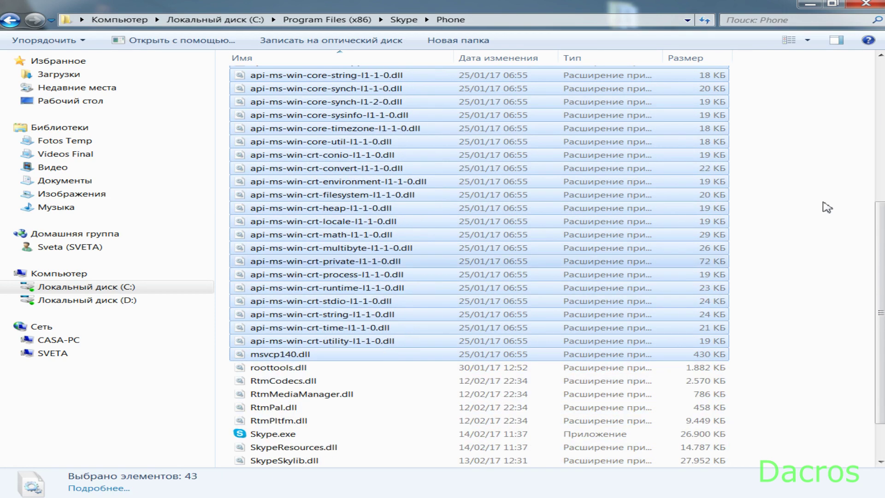
pyautogui.scroll(7, 827, 208)
pyautogui.scroll(-6, 825, 208)
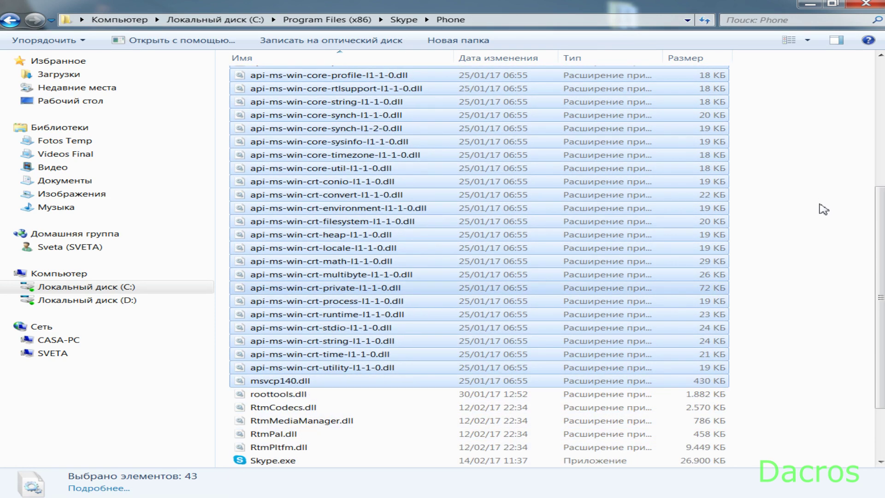
pyautogui.click(823, 209)
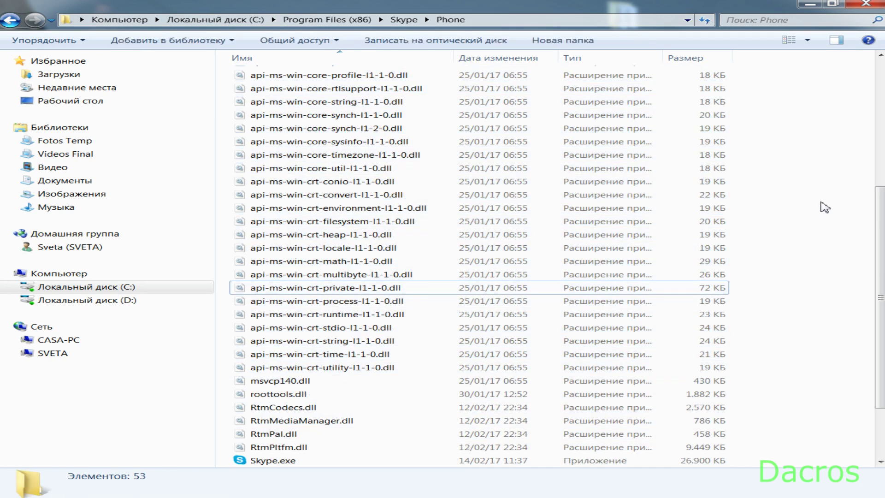
pyautogui.click(810, 4)
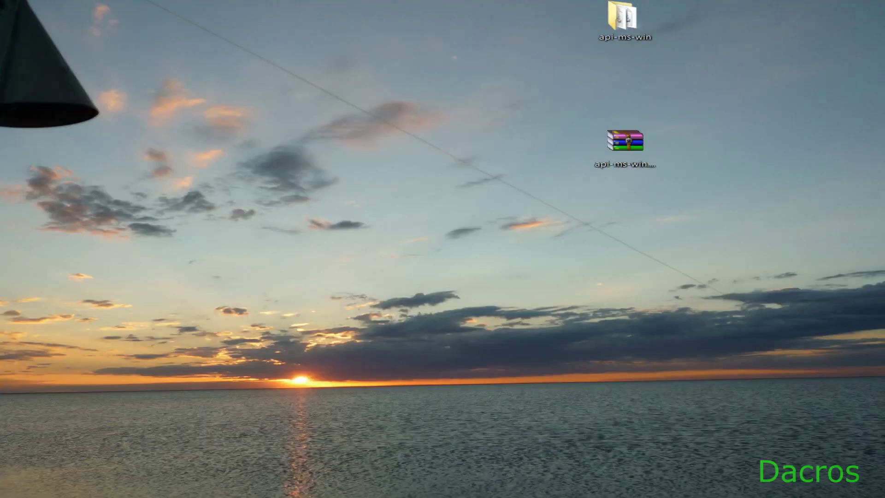